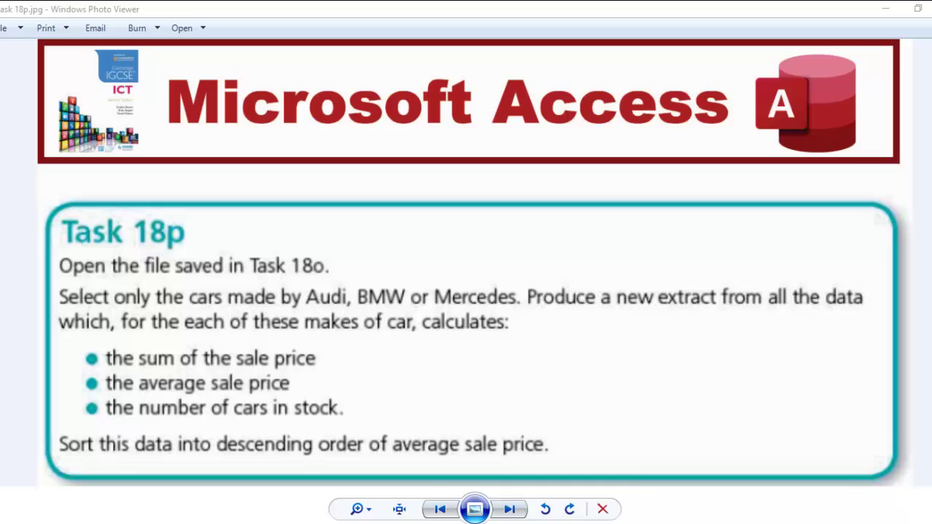
Step: Switch to Access, review the data and design of the query Cars_task18c_Query_18o, and close it
click(561, 466)
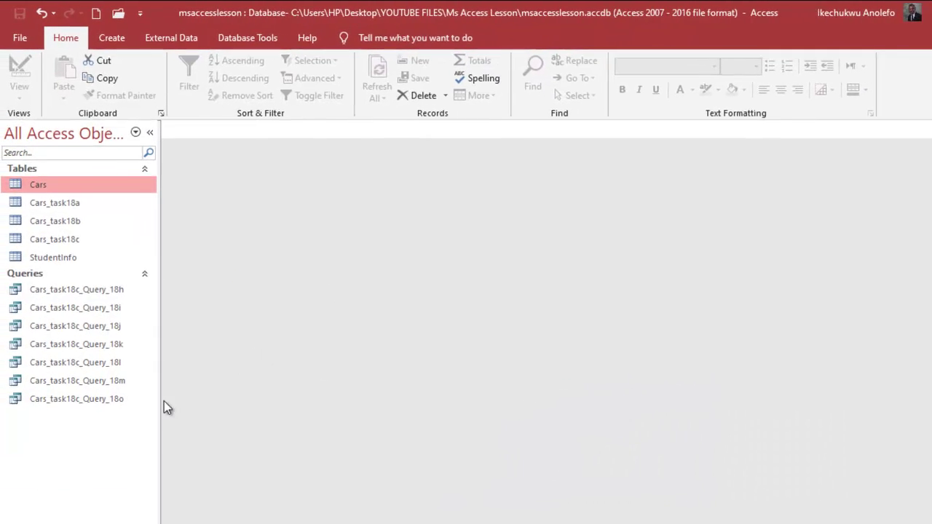
click(62, 402)
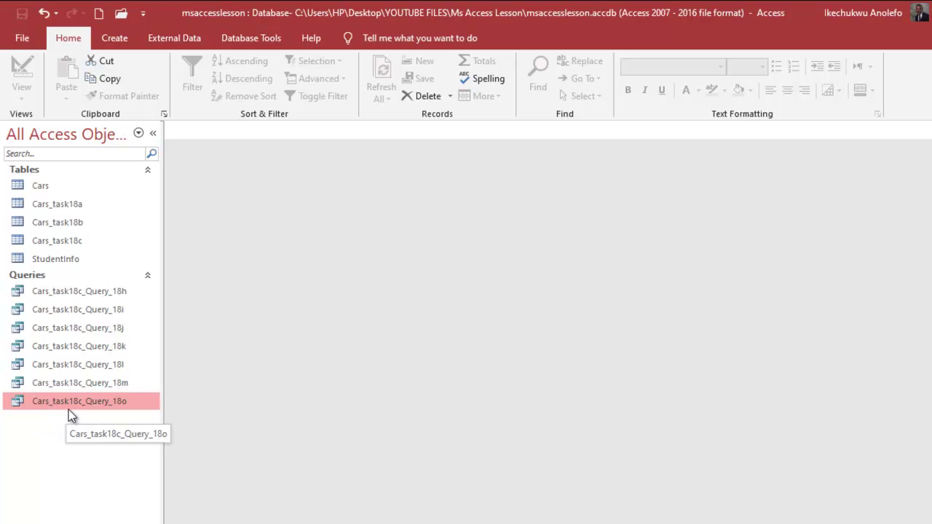
double_click(129, 405)
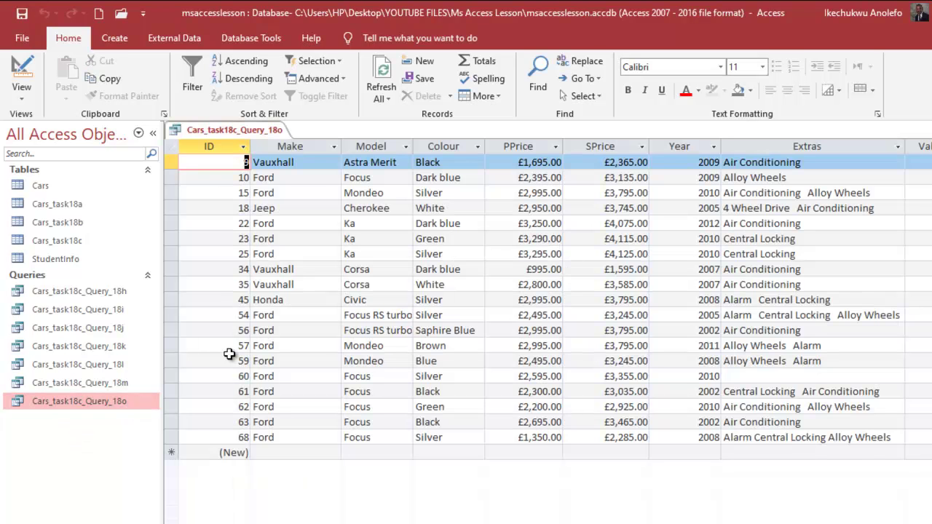
click(22, 69)
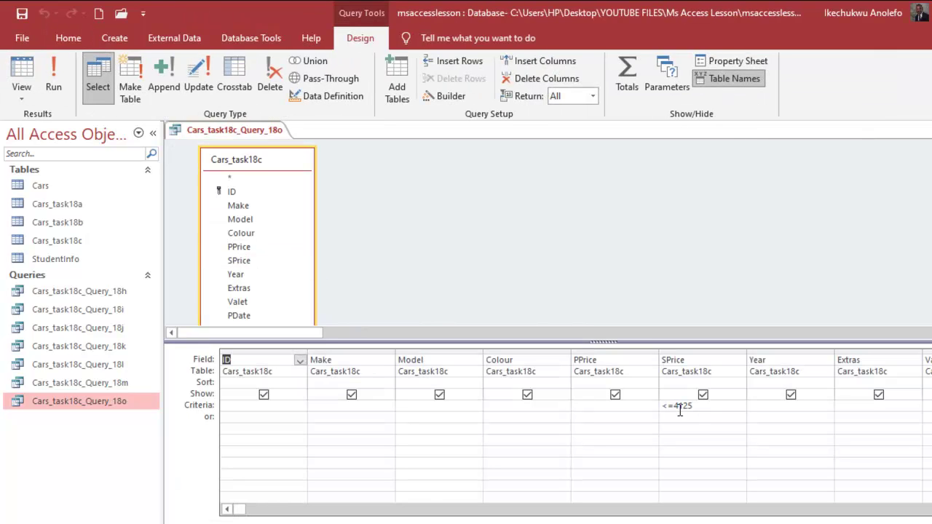
click(22, 73)
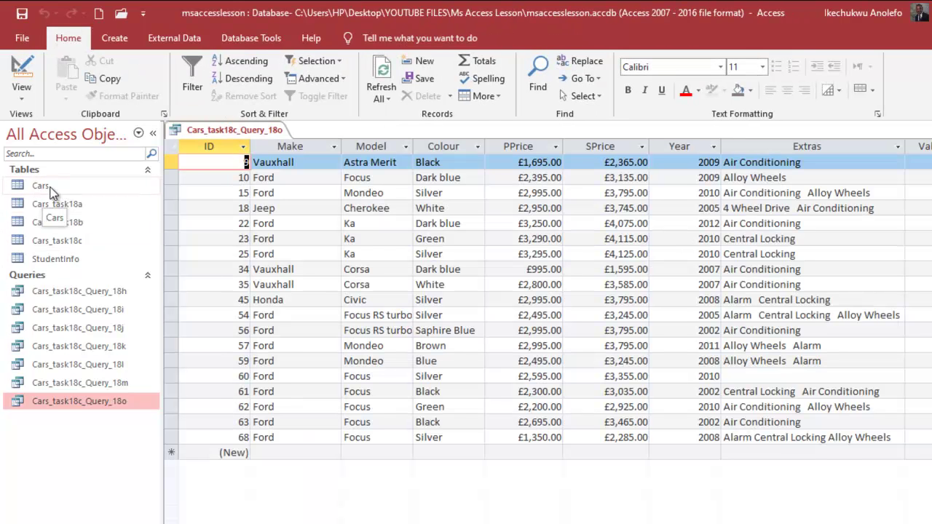
click(27, 188)
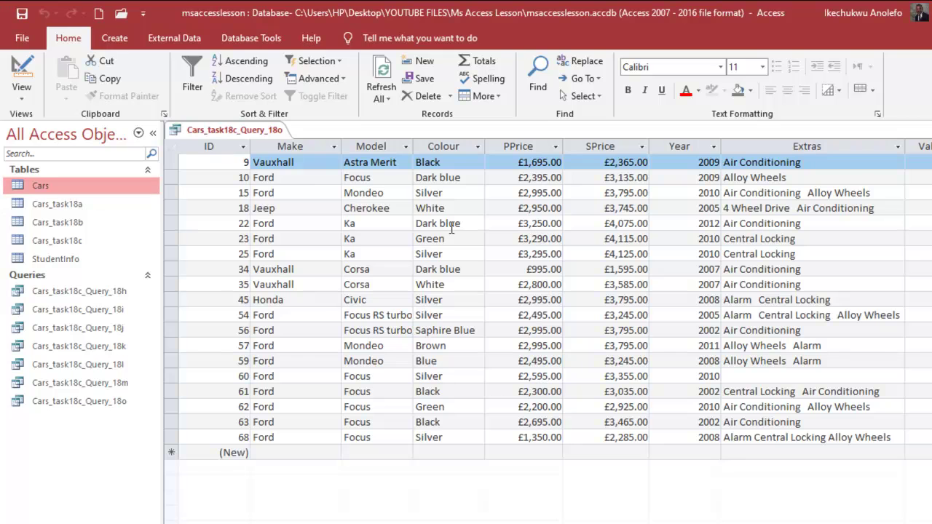
key(ctrl+w)
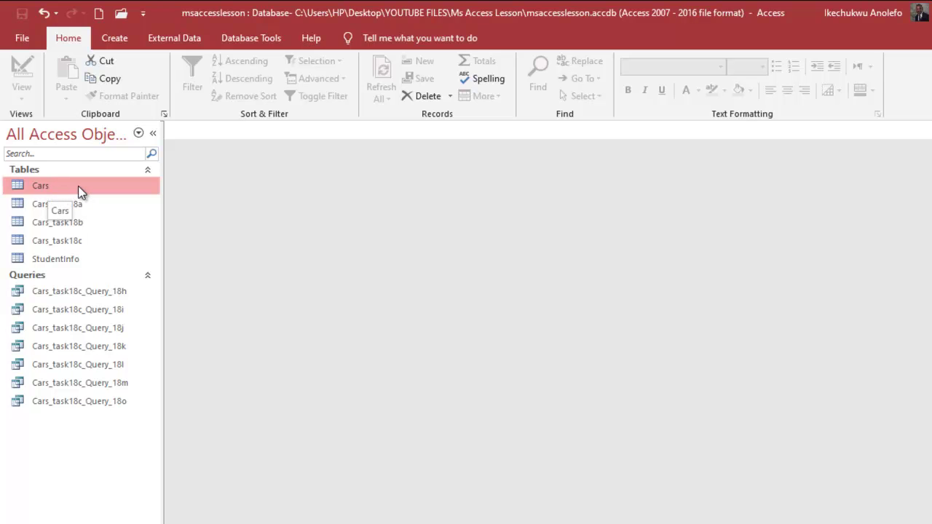
Step: Start a new query with the Simple Query Wizard, using the Cars table as its source
click(114, 38)
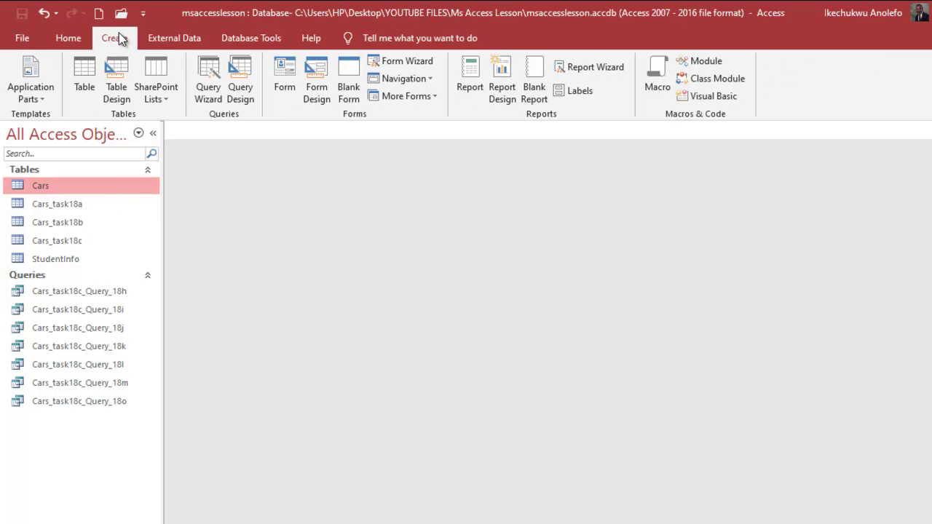
click(209, 95)
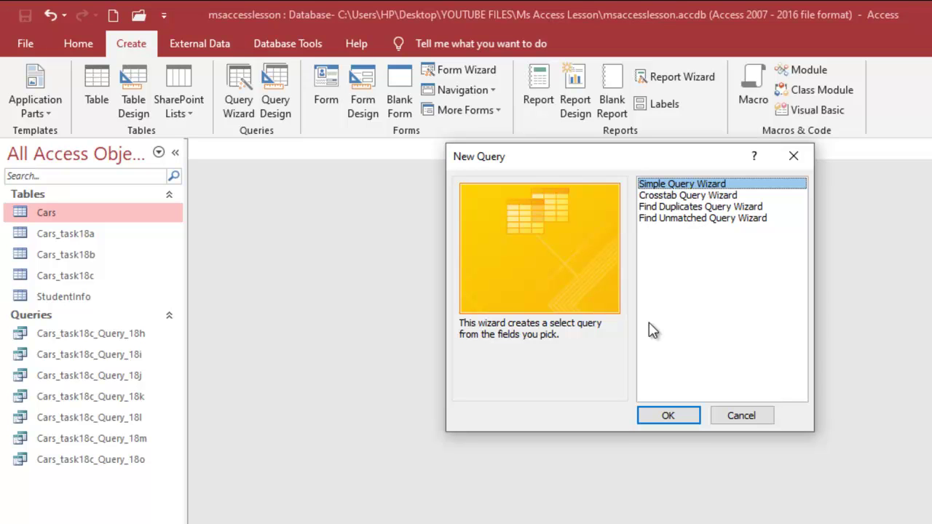
mouse_move(620, 161)
mouse_down()
mouse_move(543, 175)
mouse_move(629, 176)
mouse_move(607, 171)
mouse_up()
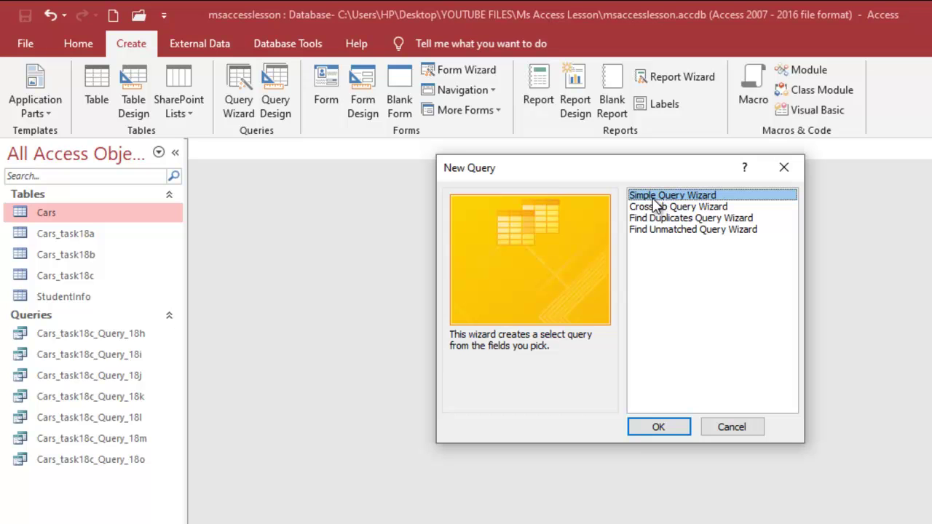
click(650, 427)
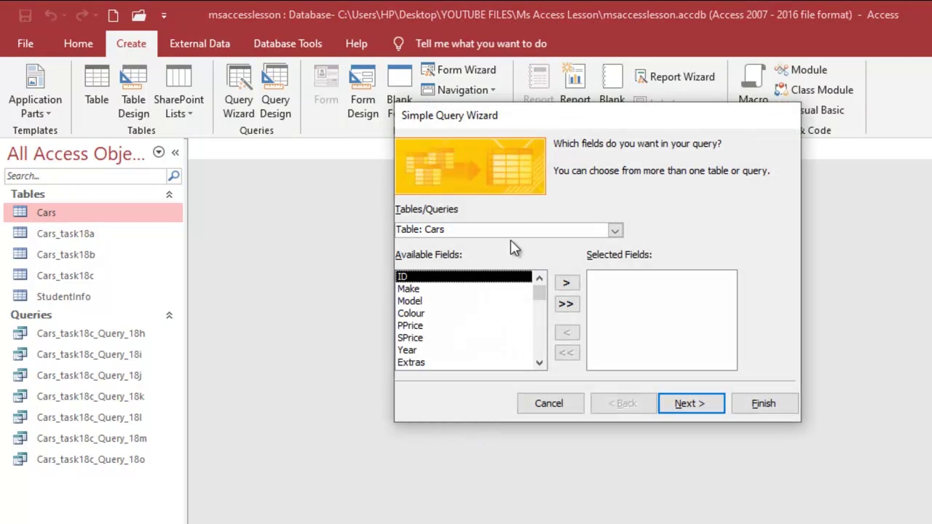
click(615, 230)
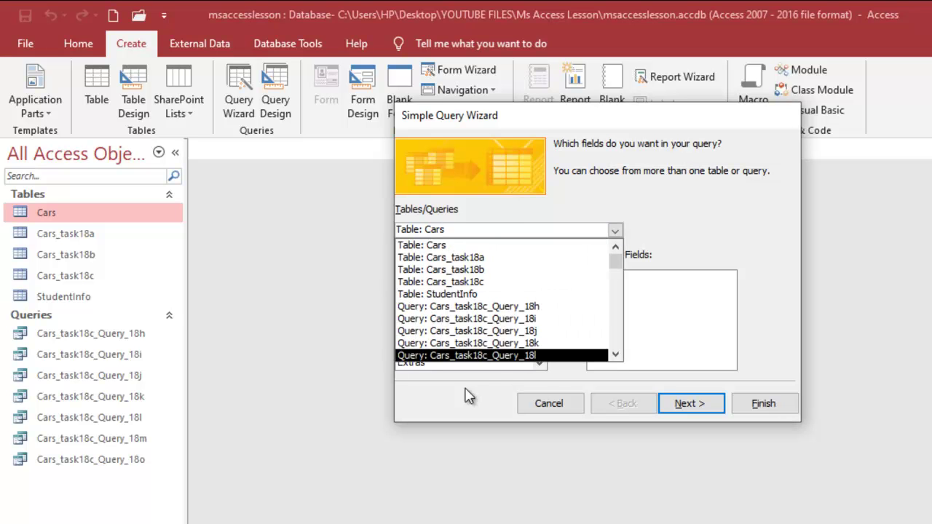
click(457, 248)
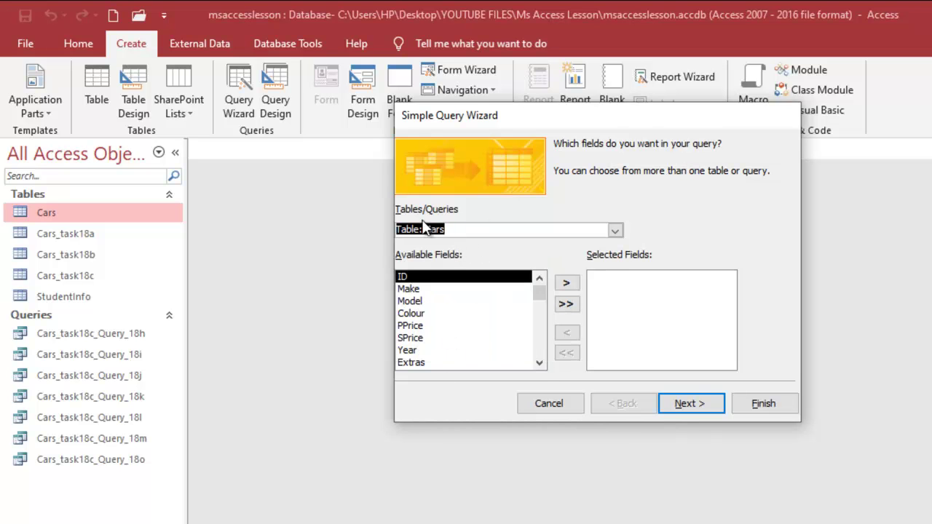
Step: Add the Make and SPrice fields to the query and continue past the field selection
click(420, 290)
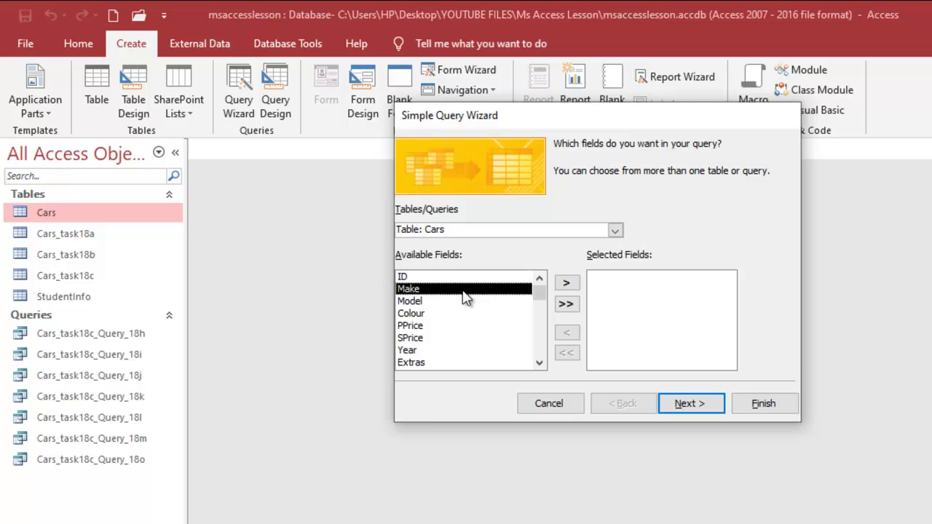
click(567, 283)
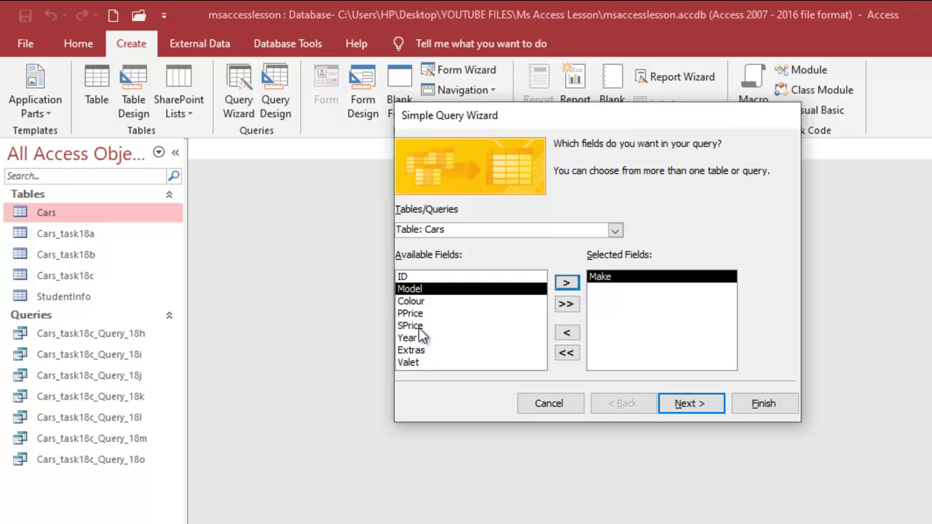
click(418, 327)
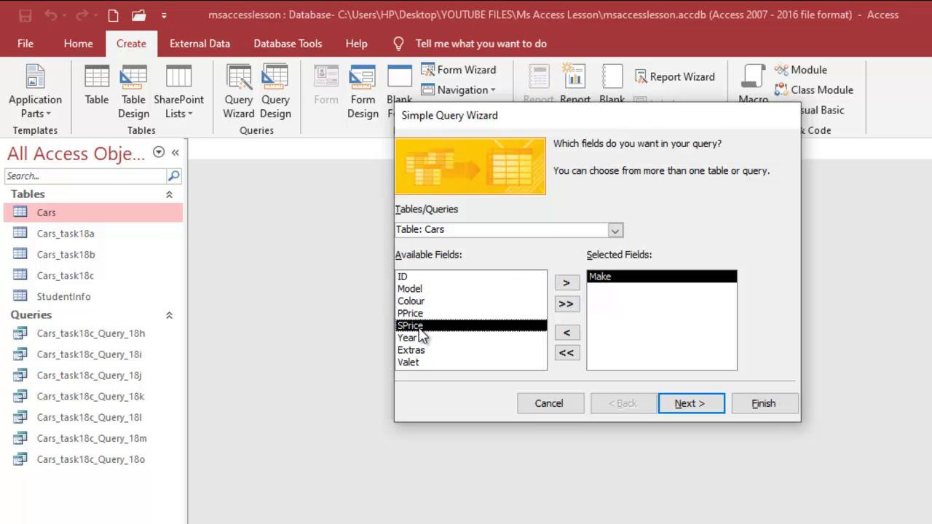
click(566, 283)
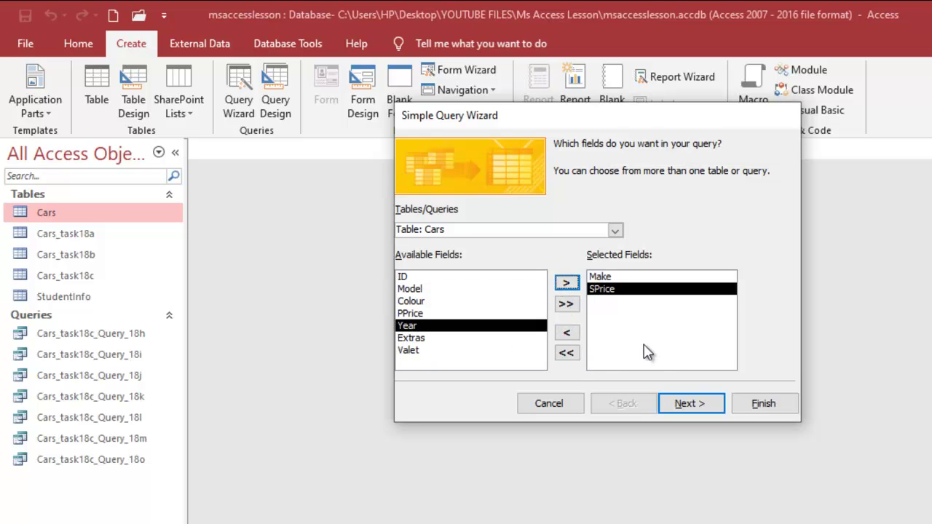
click(684, 409)
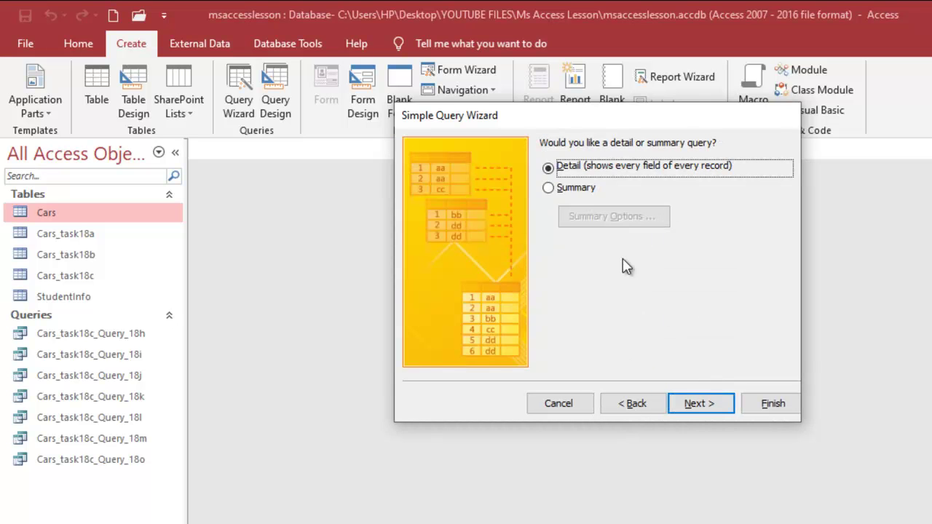
Step: Make it a summary query calculating the Sum and Avg of SPrice and counting the records in Cars
click(547, 187)
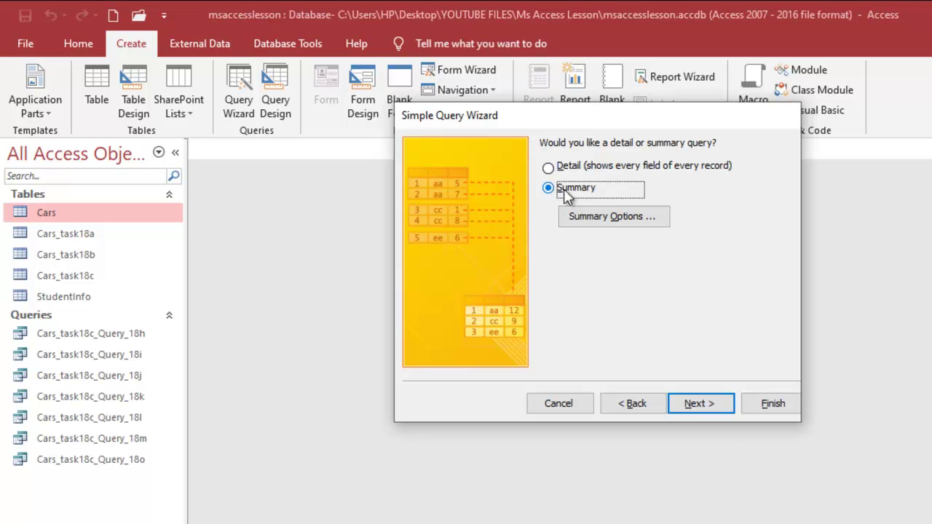
click(603, 219)
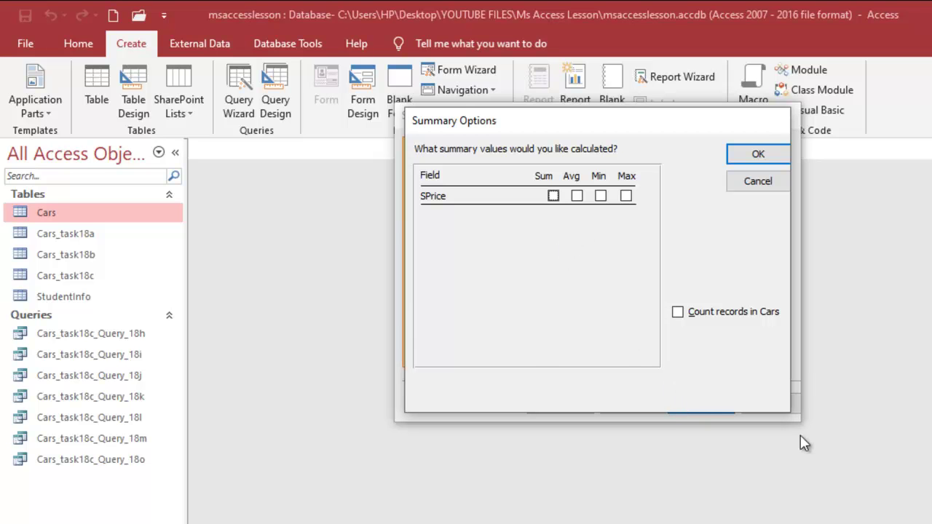
click(783, 519)
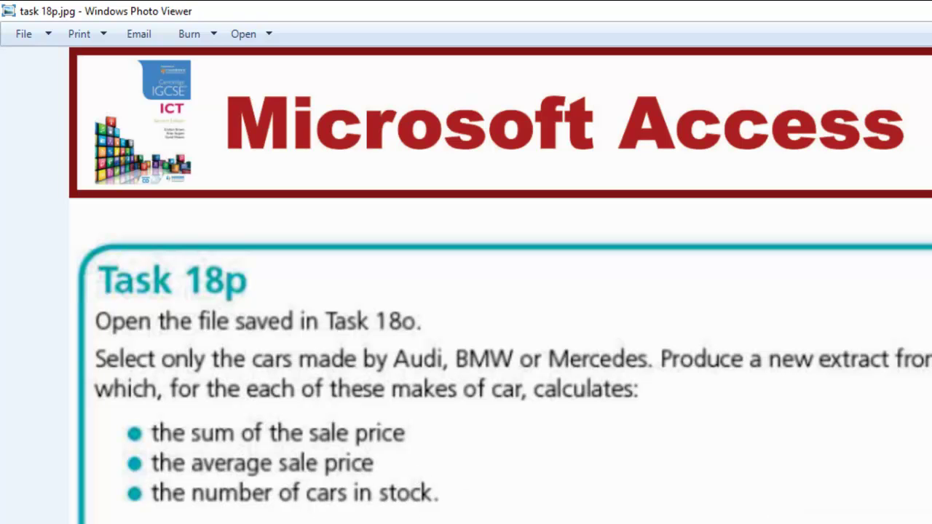
click(674, 503)
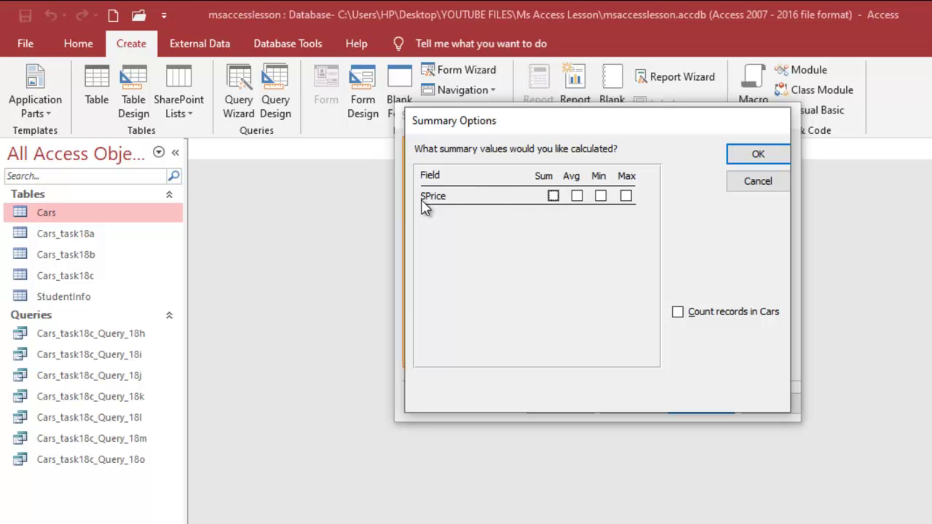
click(553, 196)
click(576, 196)
click(677, 312)
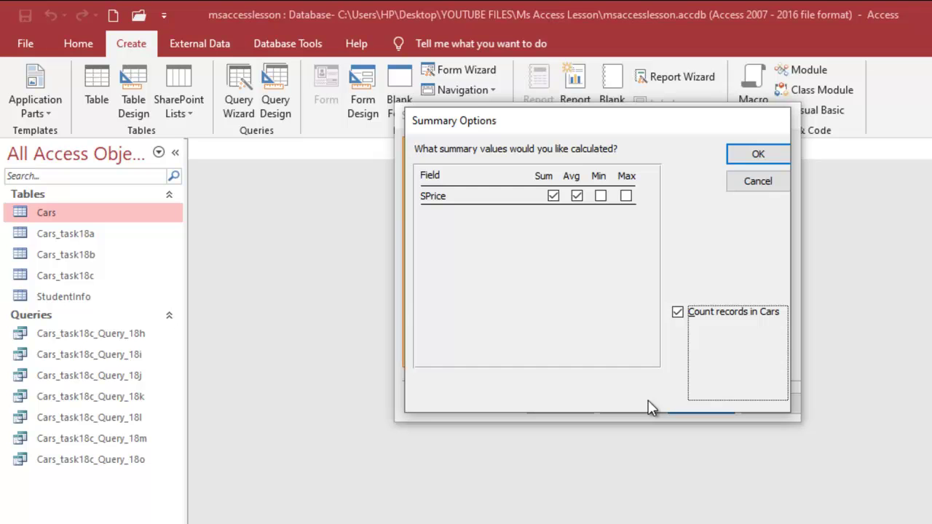
click(742, 153)
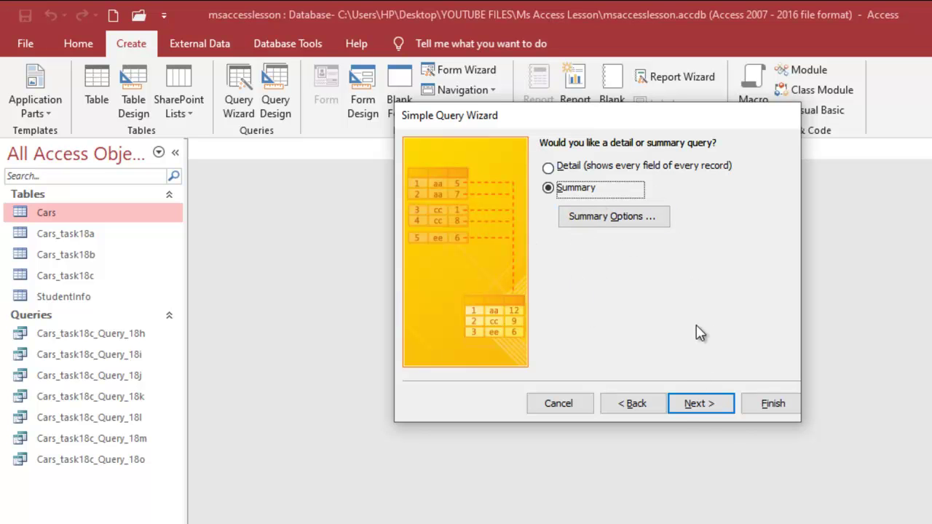
click(698, 404)
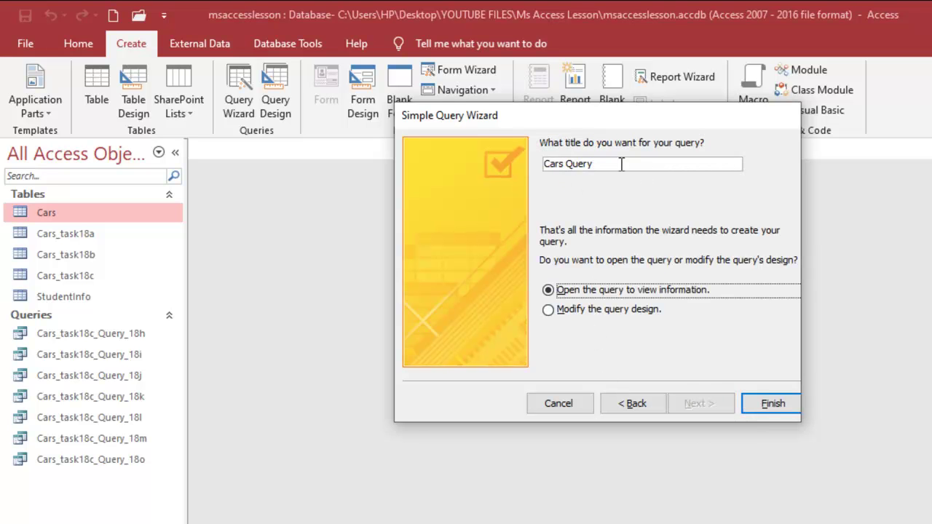
Step: Title the query Cars_task18c_Query_18p and finish the wizard with the option to modify the query design
drag(621, 165, 520, 170)
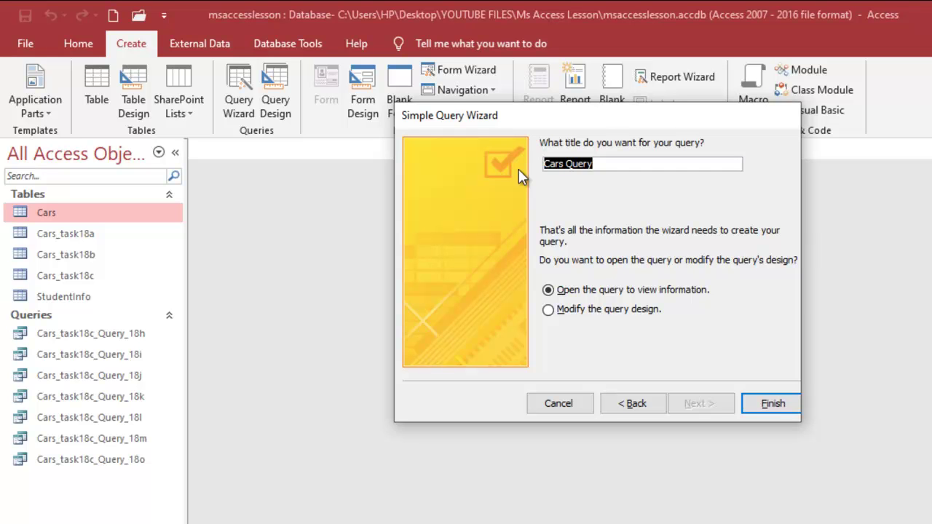
text(Cars)
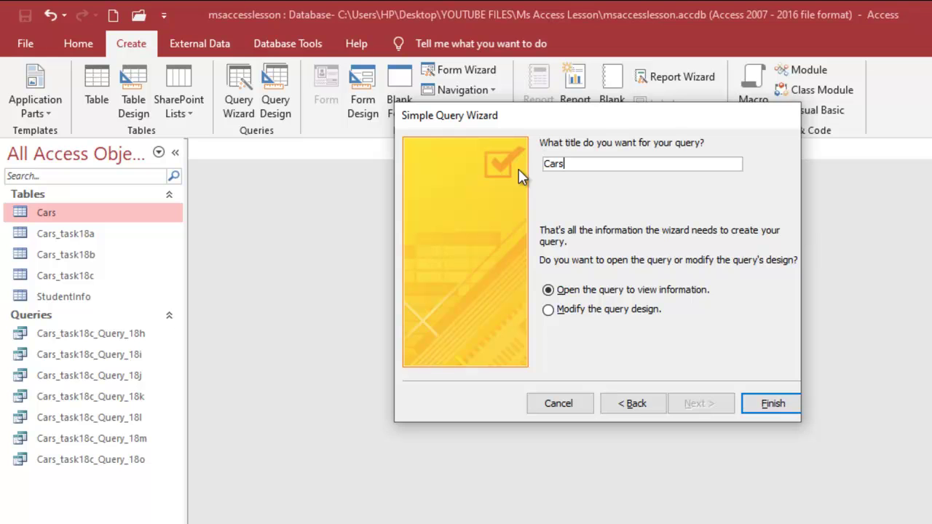
text(_t)
key(BackSpace)
text(ask18c_Qur)
key(BackSpace)
text(ery_1)
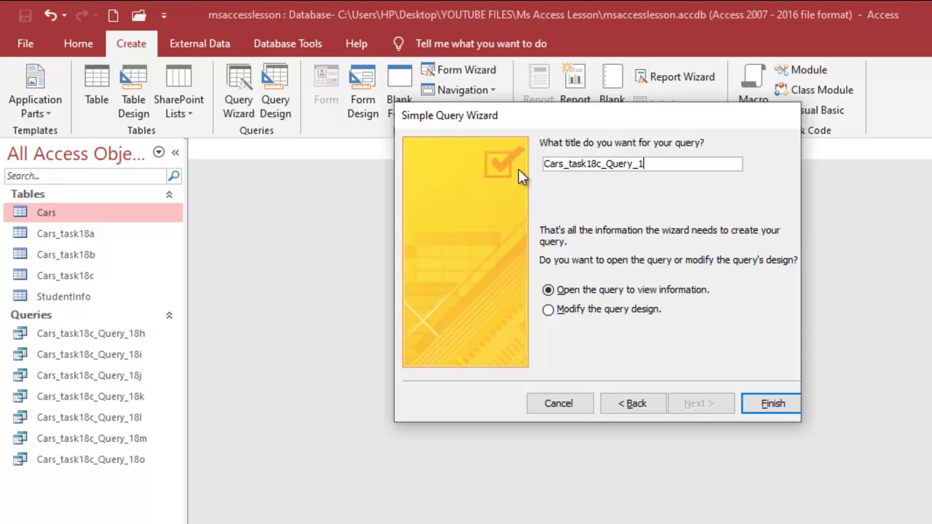
text(8p)
drag(691, 163, 549, 164)
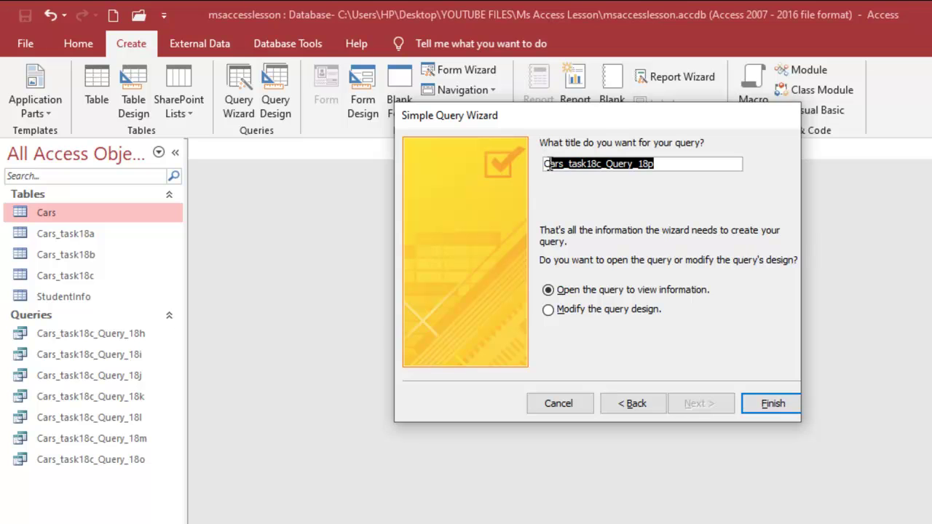
click(660, 164)
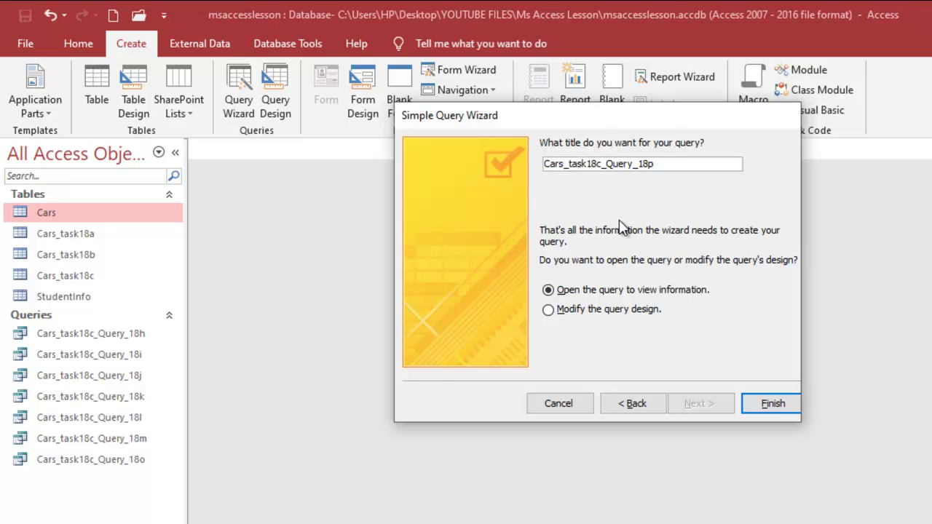
click(548, 310)
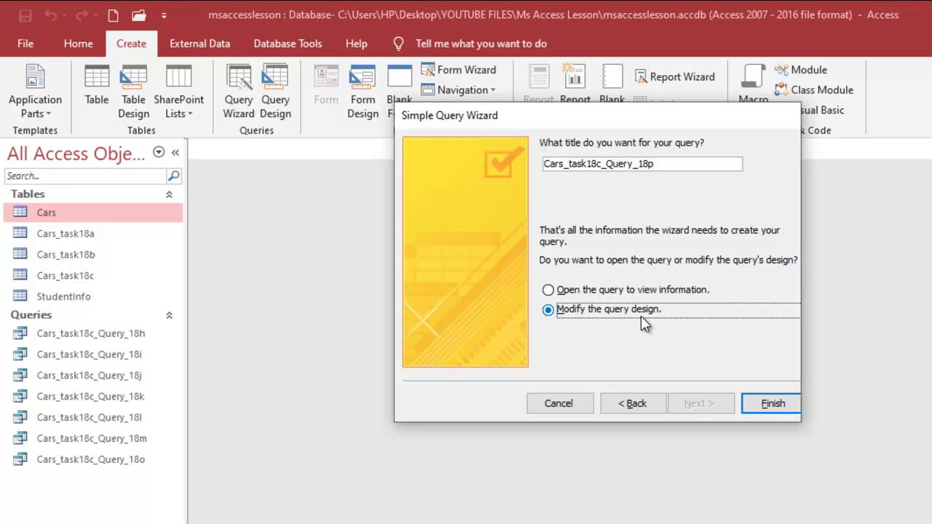
click(771, 409)
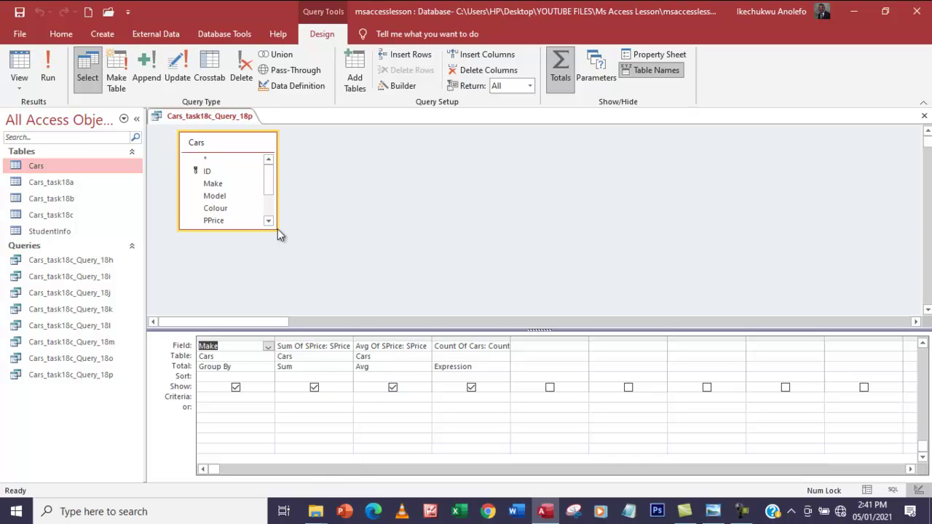
Step: Enlarge the Cars field list to show all its fields, and recheck the Task 18p instructions in the picture
drag(278, 228, 306, 281)
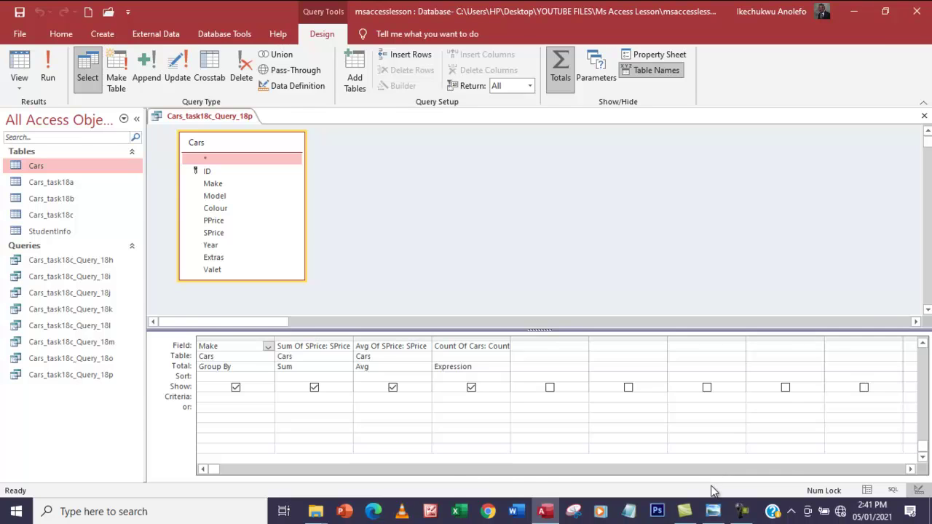
click(713, 511)
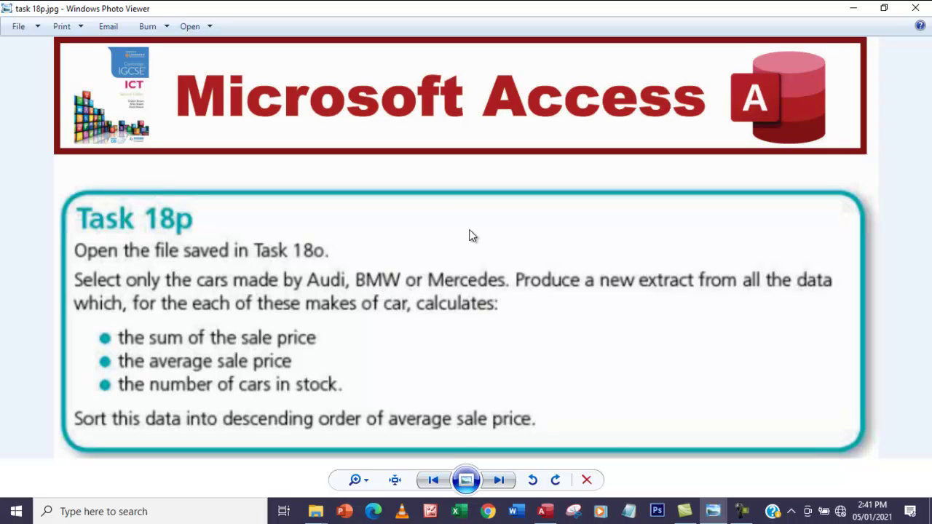
click(542, 511)
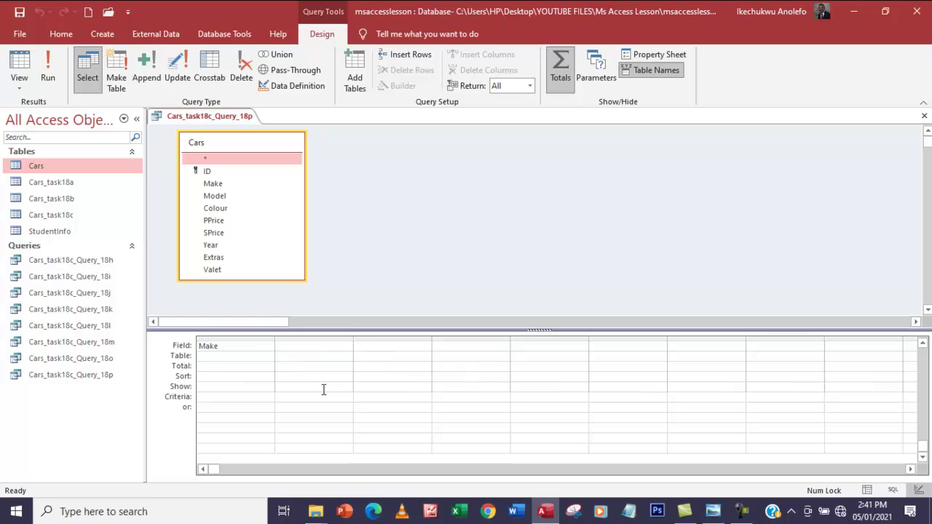
Step: Set the criteria of the Make field to Audi or BMW or Mercedes and widen its column to show the full expression
click(234, 400)
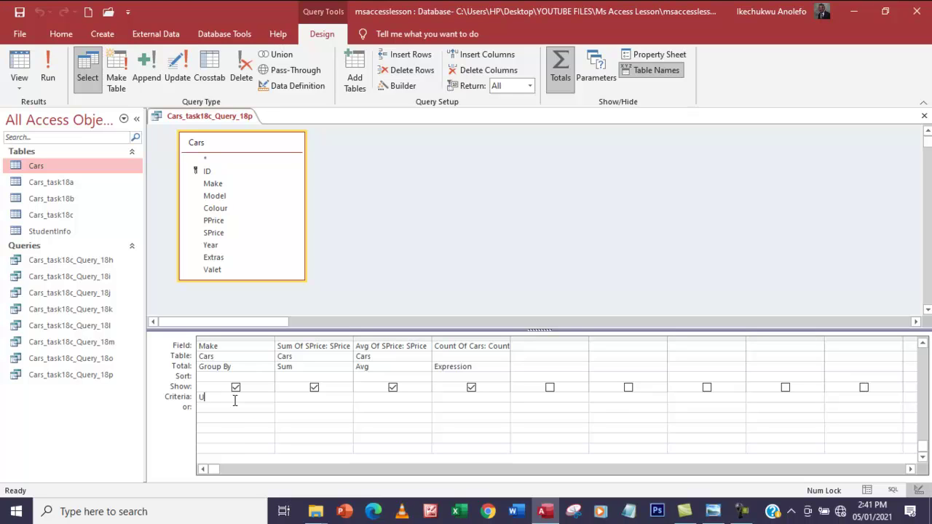
text(Audi or)
key(Caps_Lock)
text(B)
key(BackSpace)
text(B)
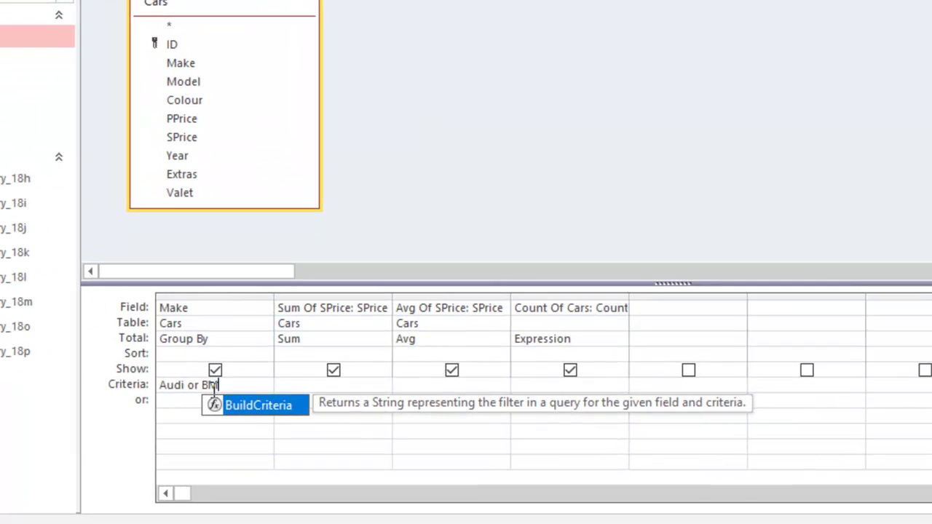
text(MW)
text( or )
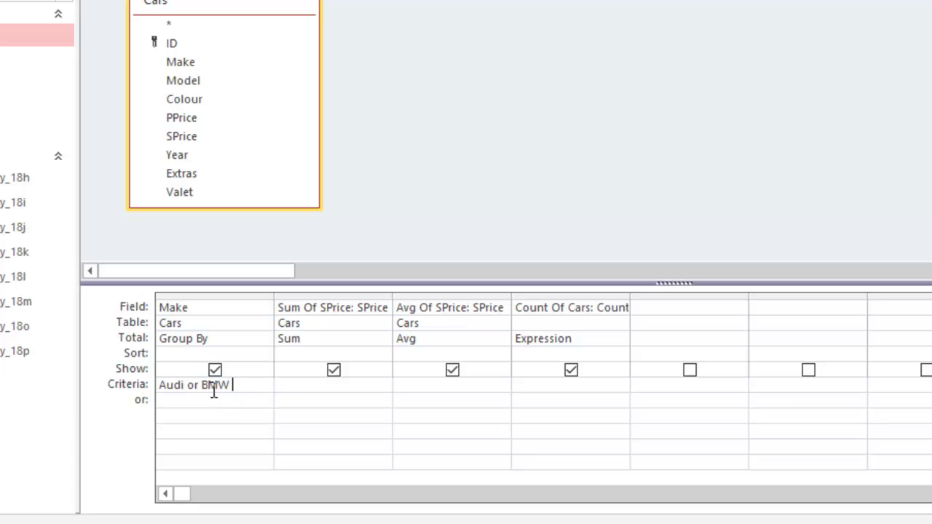
text(Mrrcedes)
click(293, 385)
drag(271, 297, 337, 299)
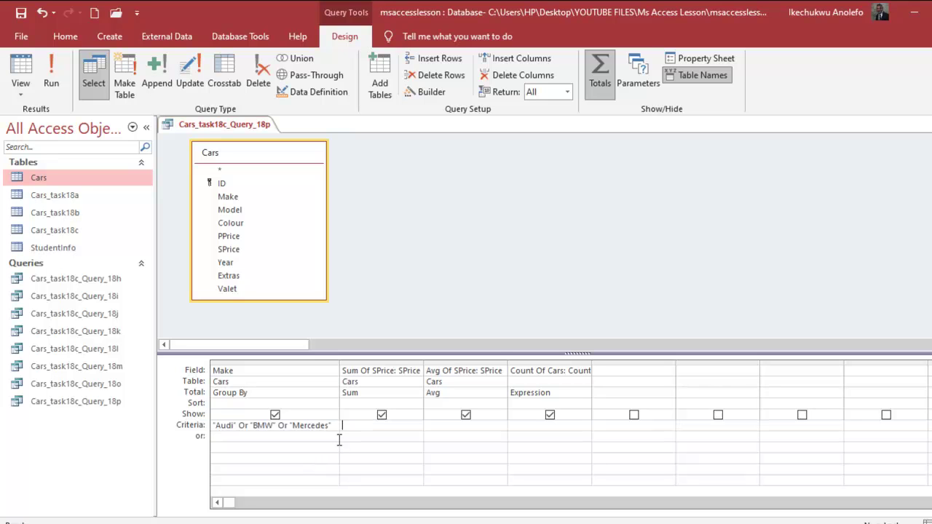
Step: Run the query and widen the Sum Of SPrice, Avg Of SPrice and Count Of Cars columns to show their full headings
click(53, 74)
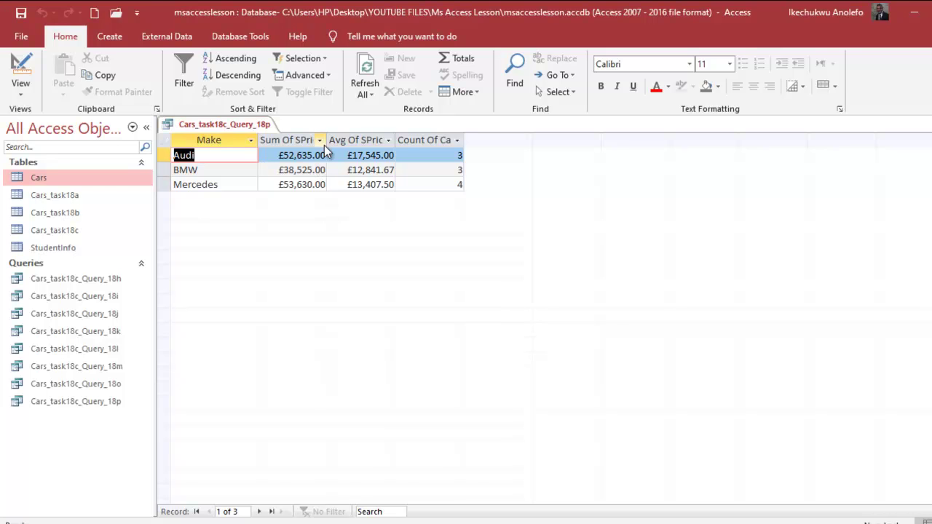
drag(329, 139, 353, 139)
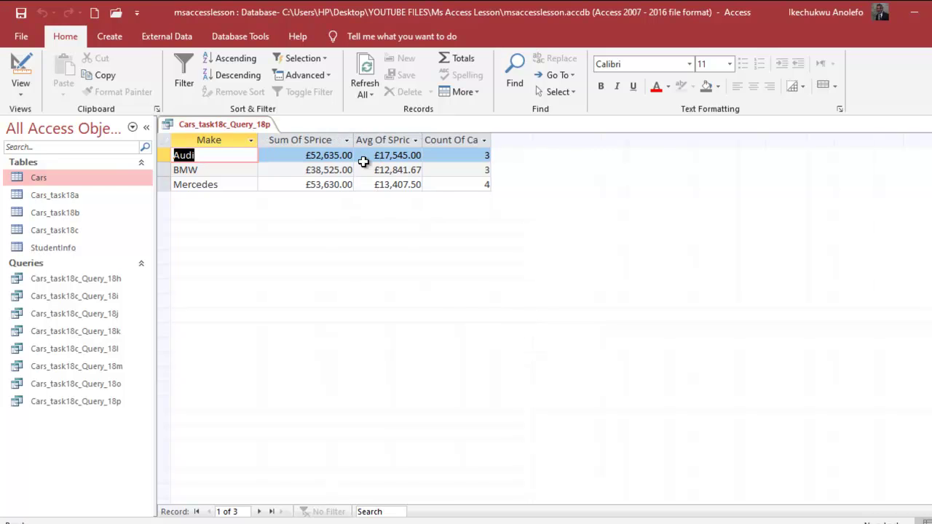
drag(421, 139, 444, 139)
drag(510, 139, 526, 139)
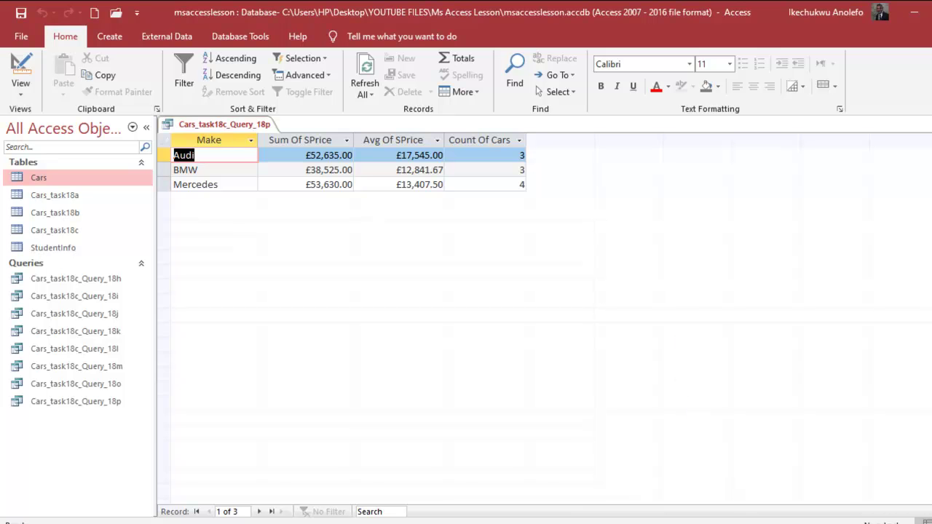
Step: Recheck the Task 18p sorting instruction in the picture and sort the query results by Avg Of SPrice in descending order
click(757, 473)
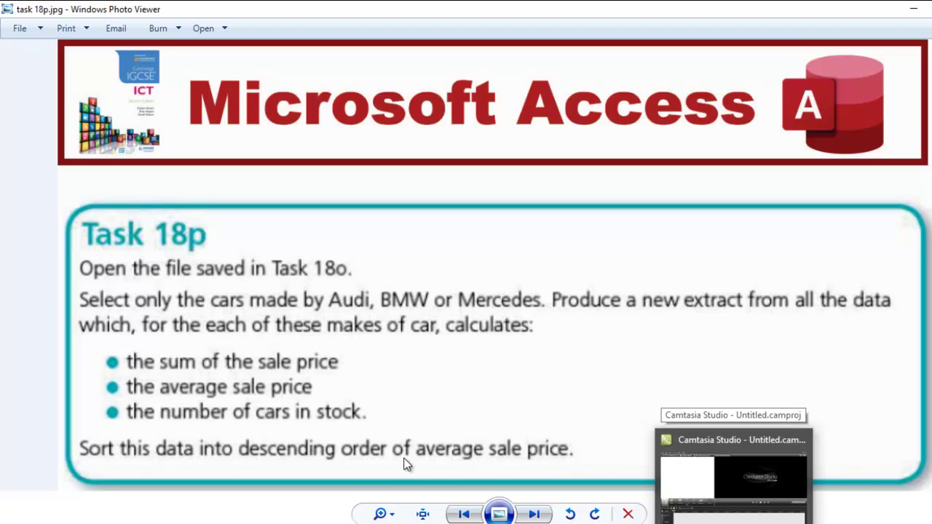
mouse_move(502, 523)
click(734, 523)
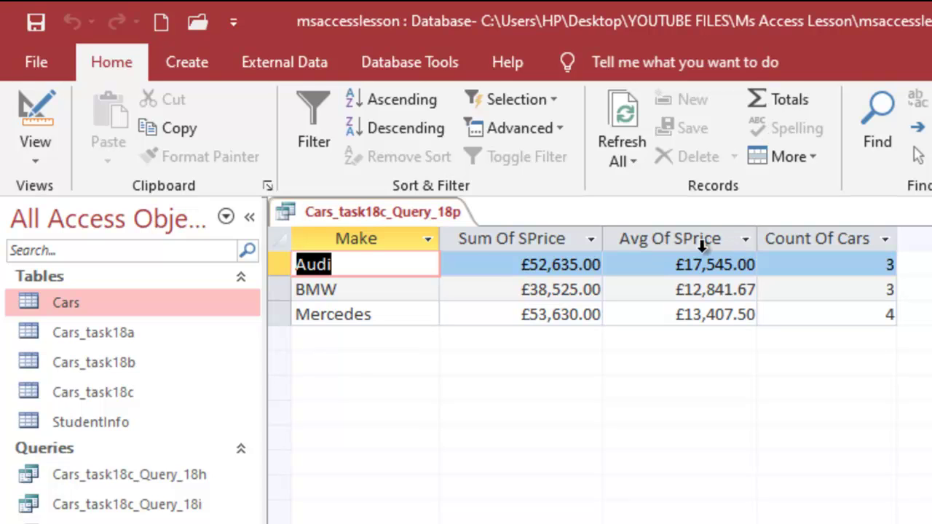
click(705, 243)
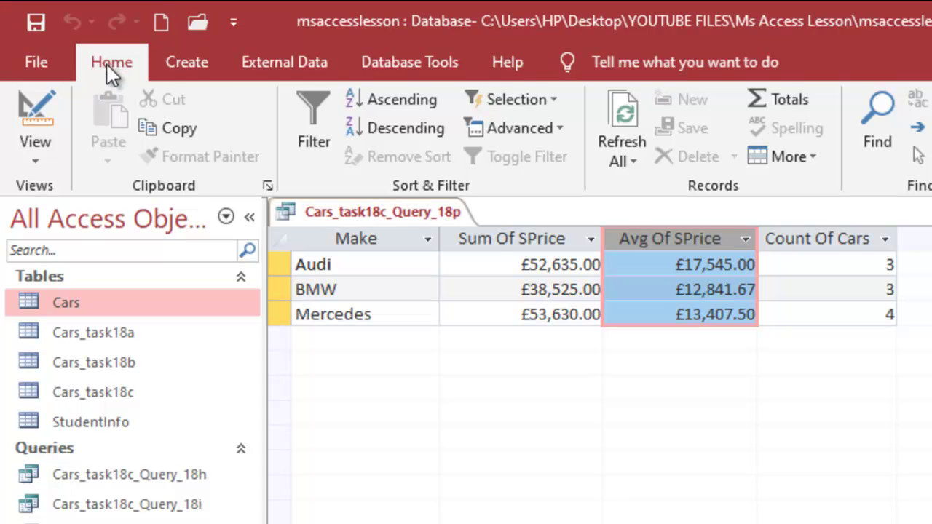
click(378, 126)
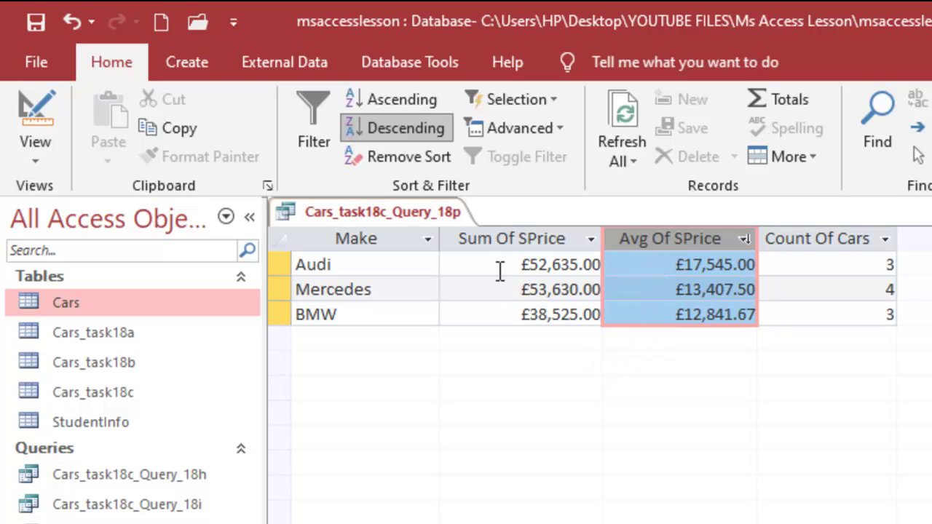
Step: Examine the Audi totals, compare them with the SPrice column in the Cars table, and return to the query results
drag(477, 265, 829, 265)
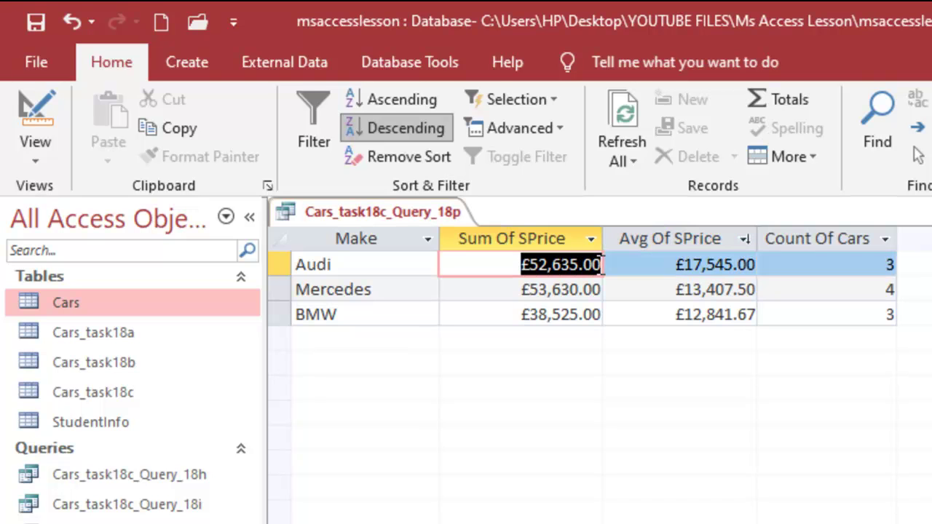
double_click(107, 300)
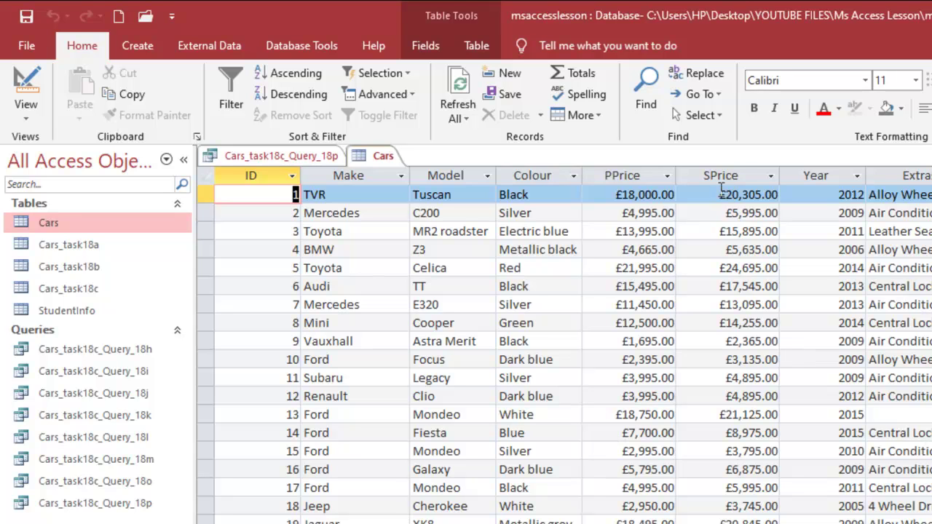
scroll(741, 211, down, 3)
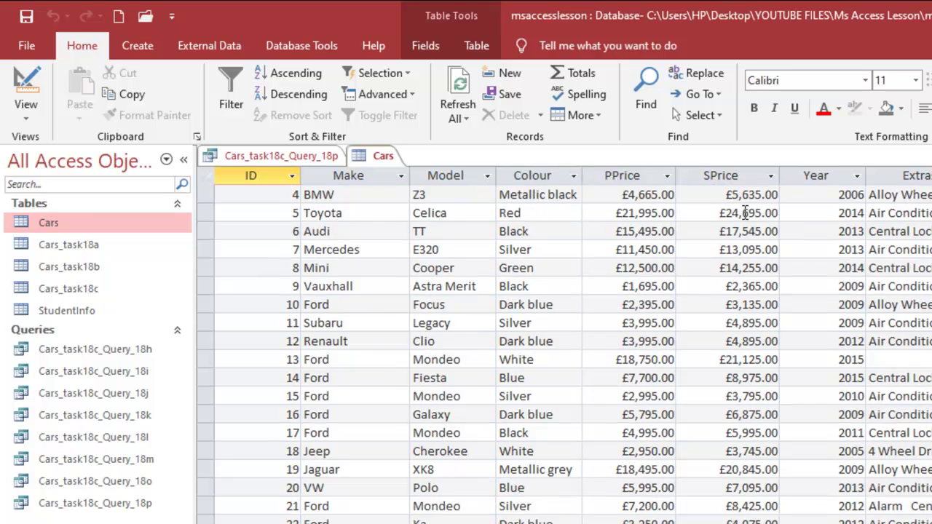
scroll(761, 276, up, 3)
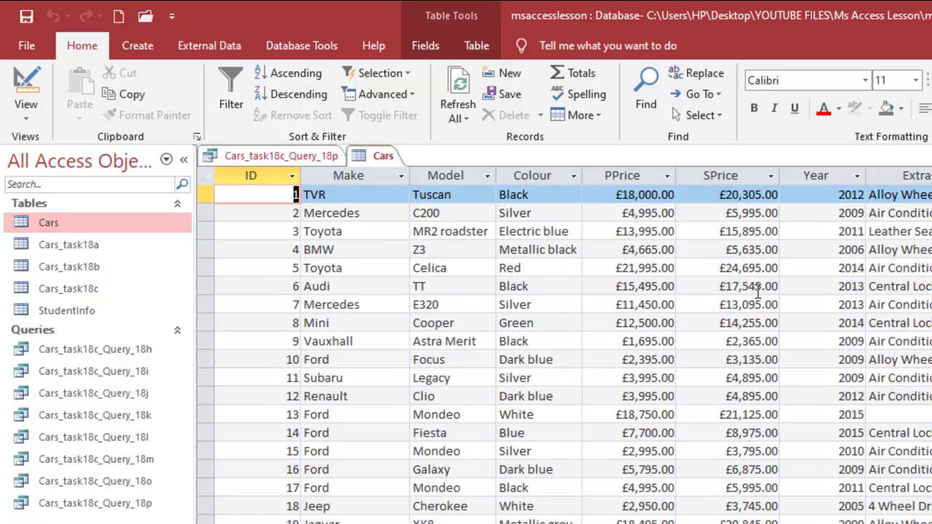
click(732, 177)
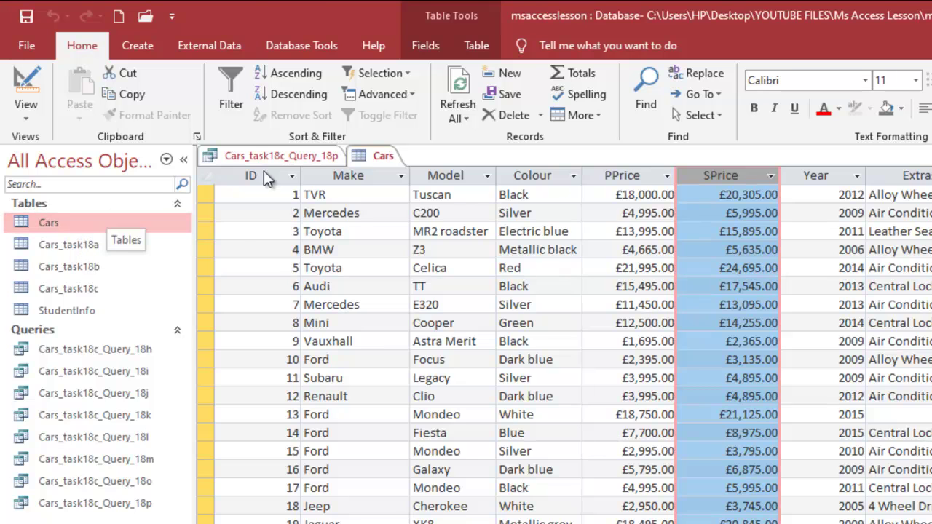
click(280, 154)
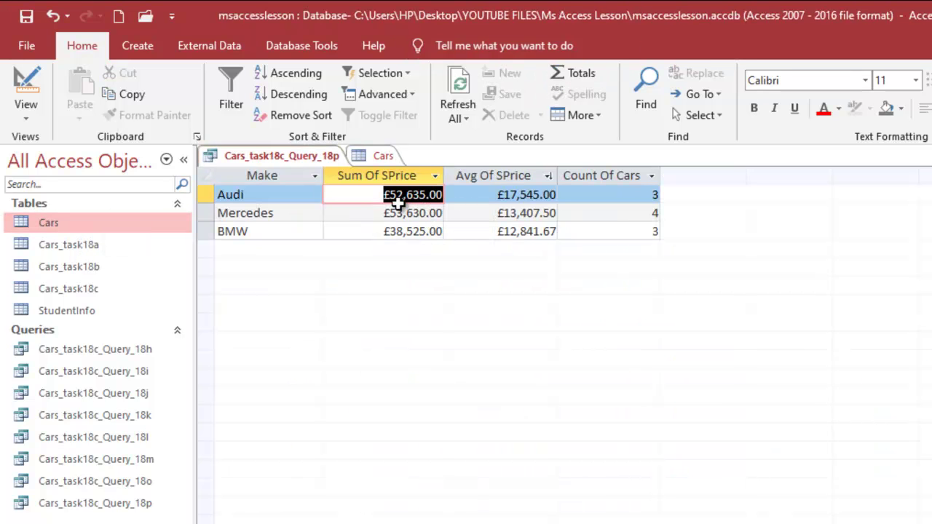